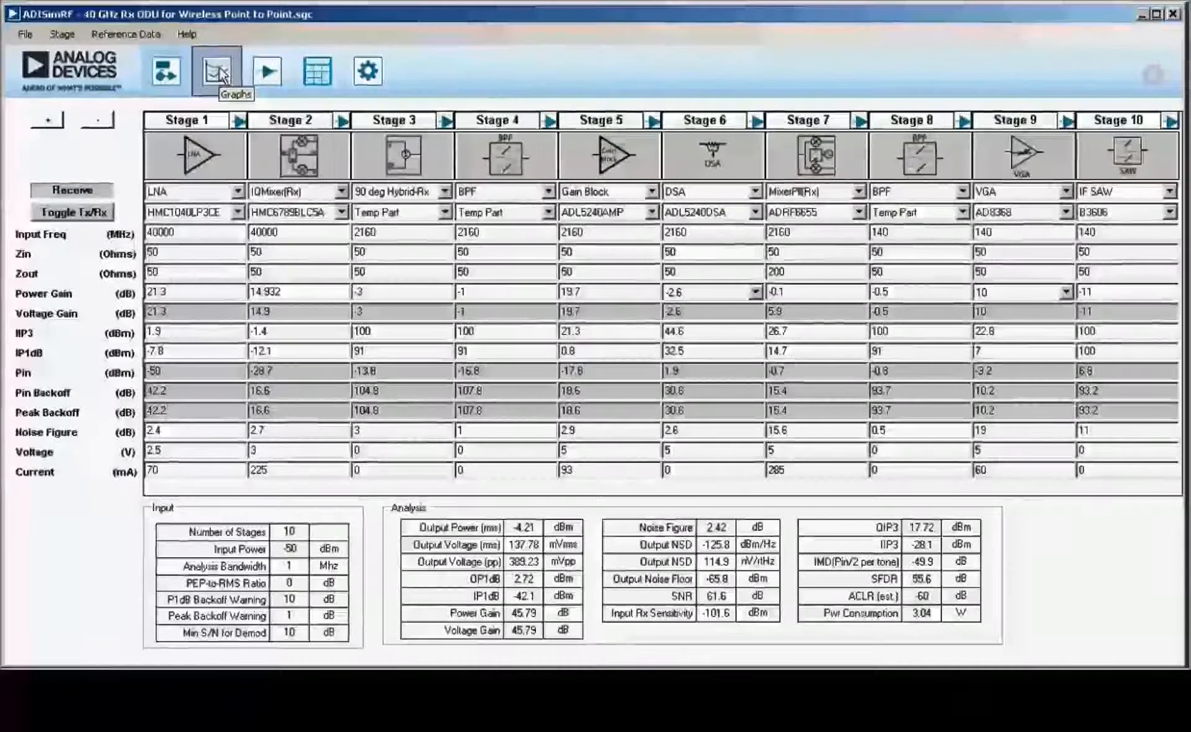
Open the frequency sweep graph, select Stage 1 and Stage 2 for sweeping, and get their available frequency range
click(219, 73)
click(240, 111)
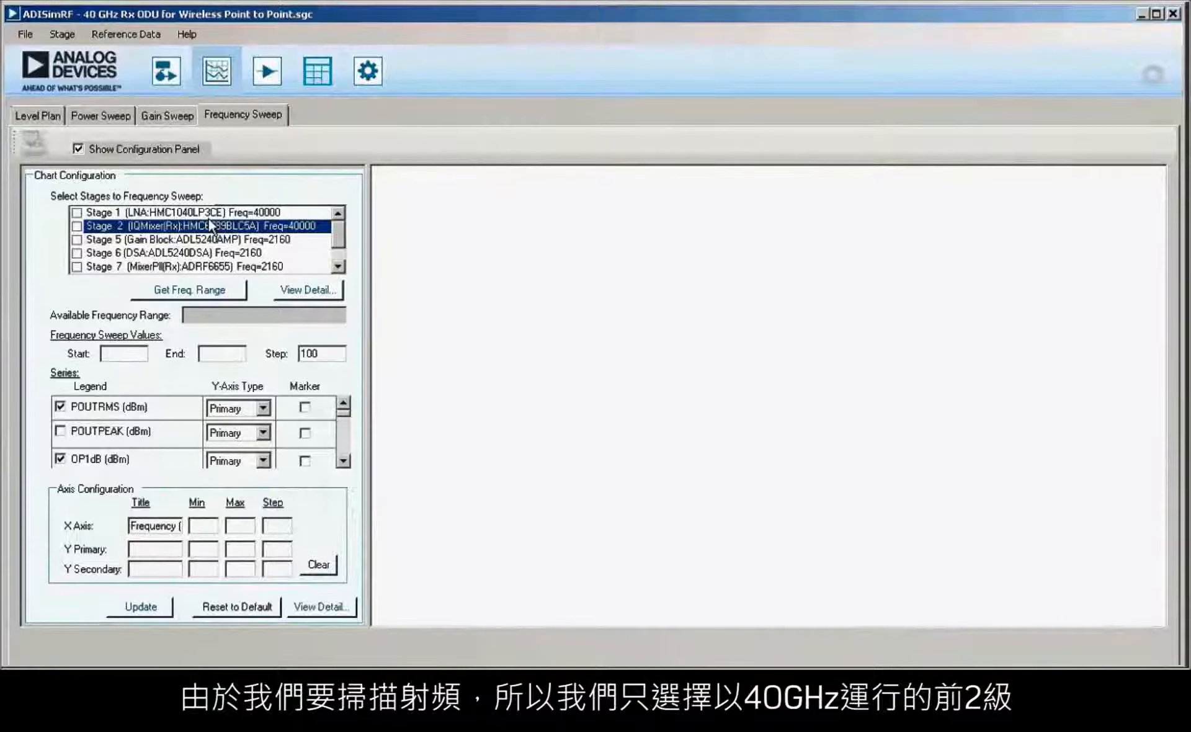
click(142, 213)
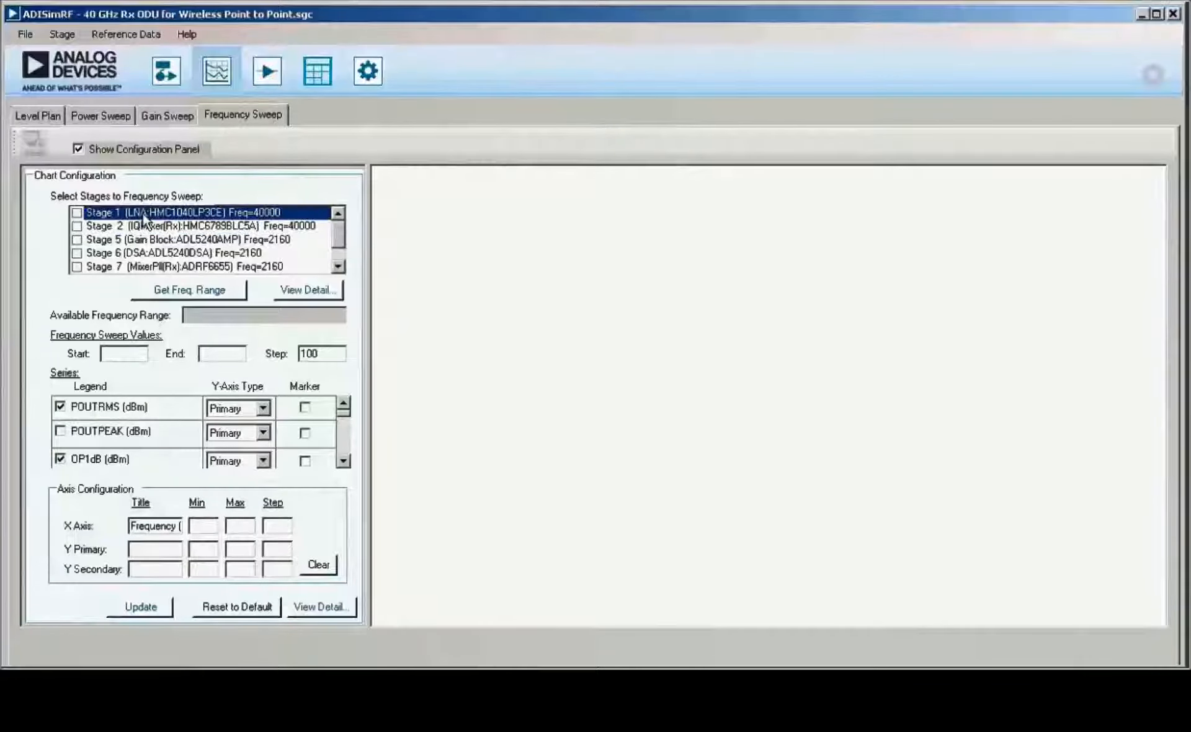
click(143, 214)
click(146, 225)
click(146, 225)
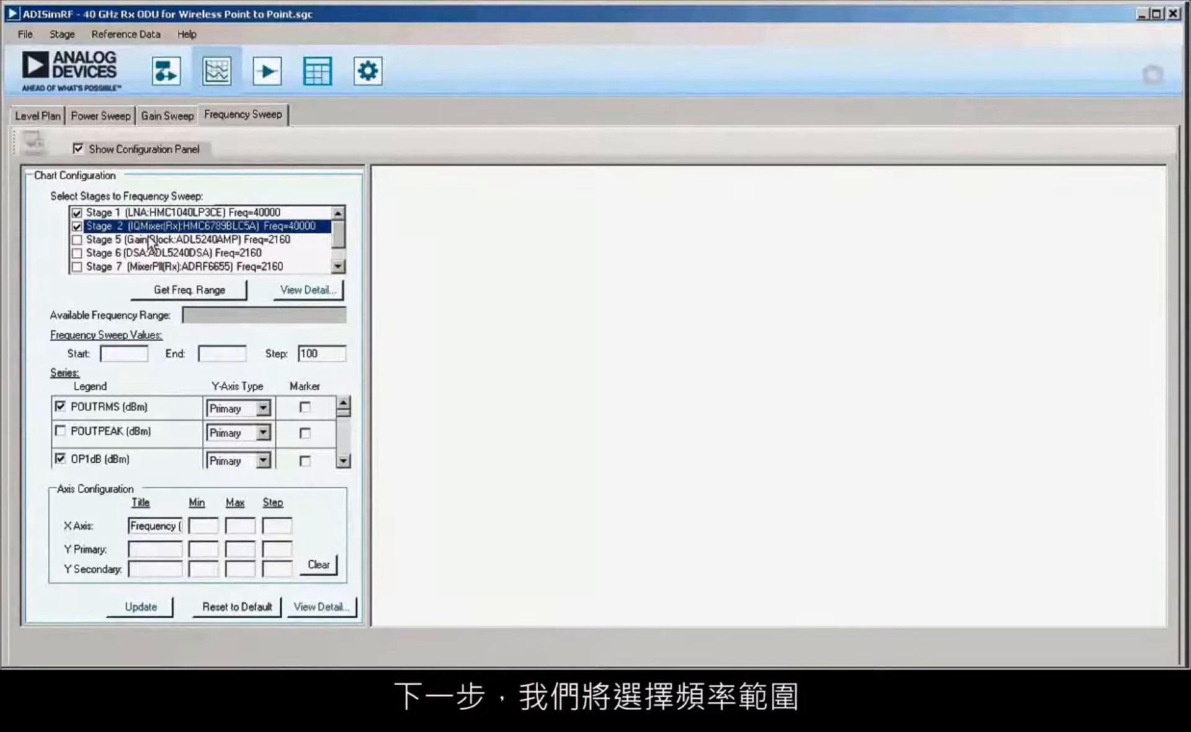
click(173, 290)
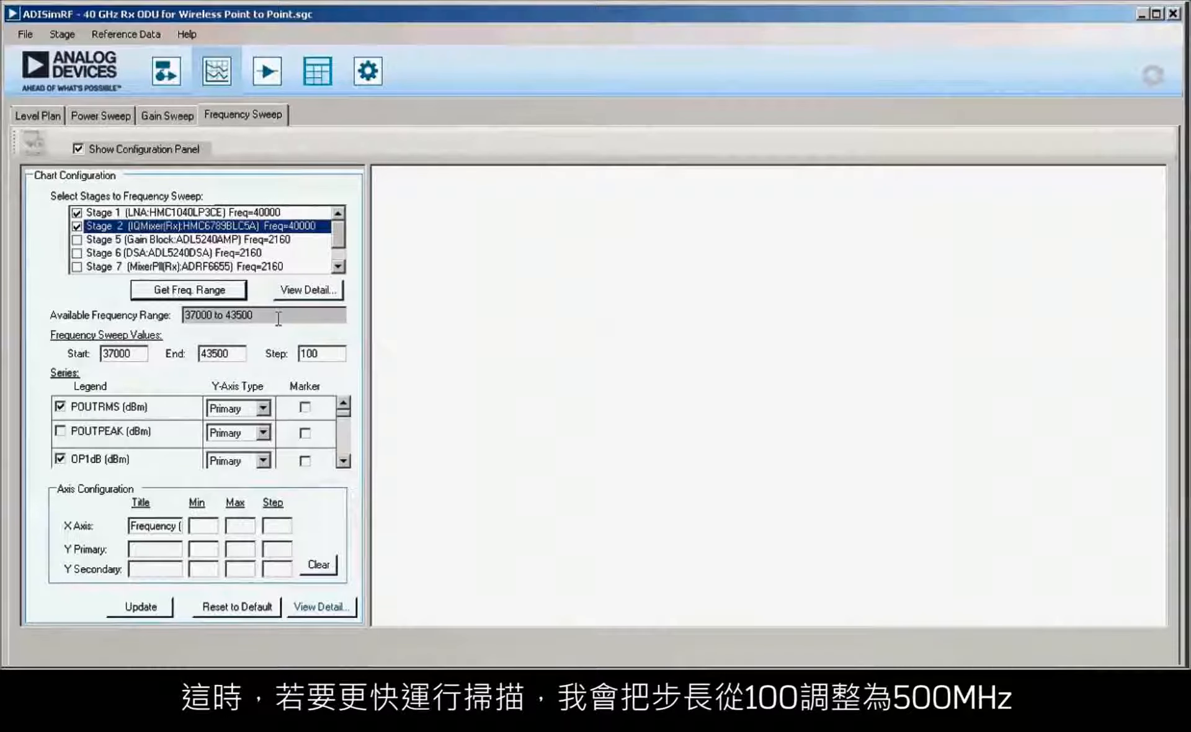
Set the frequency sweep step to 500 and plot the sweep
click(326, 354)
key(BackSpace)
key(BackSpace)
key(BackSpace)
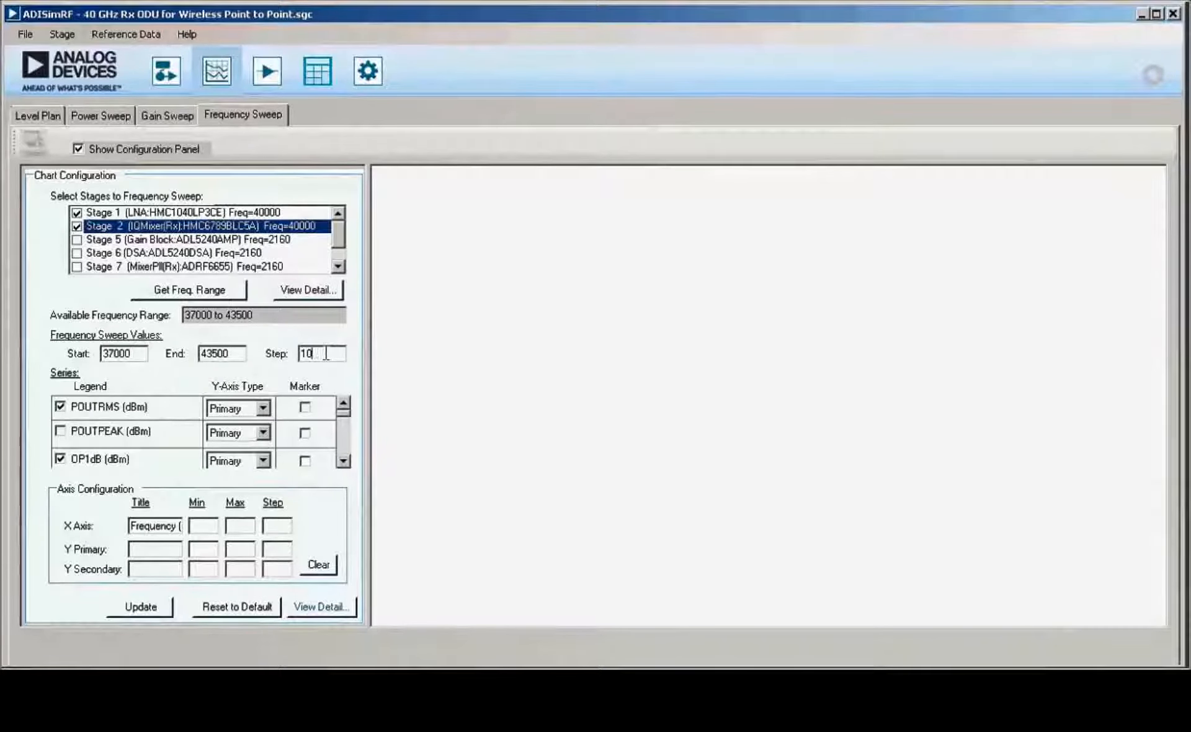
text(500)
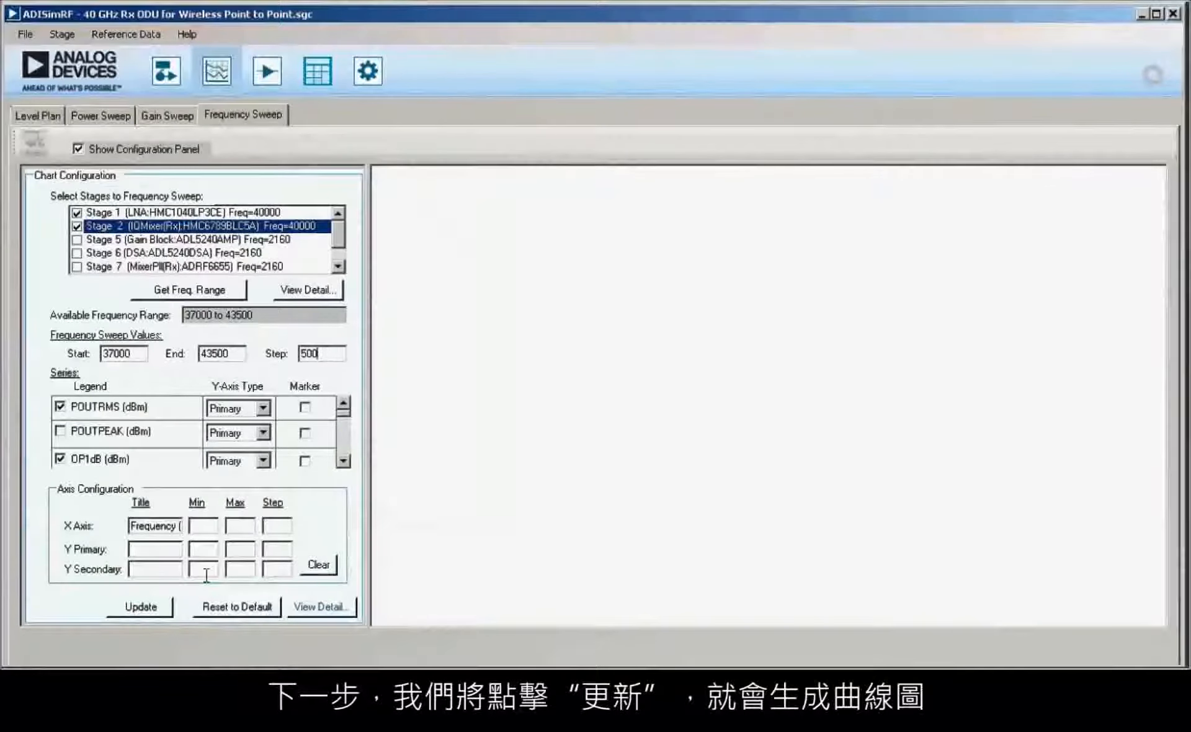
click(149, 609)
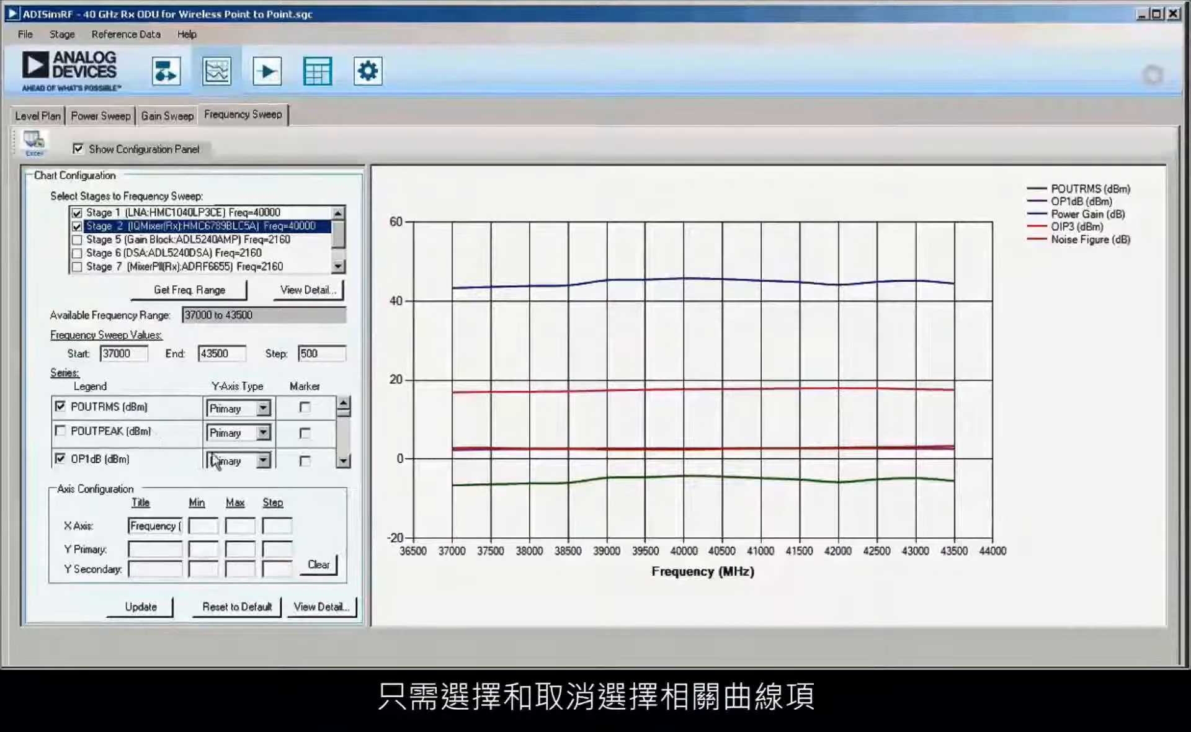
Replace the OP1dB series with IP1dB in the frequency sweep chart and redraw it
click(122, 460)
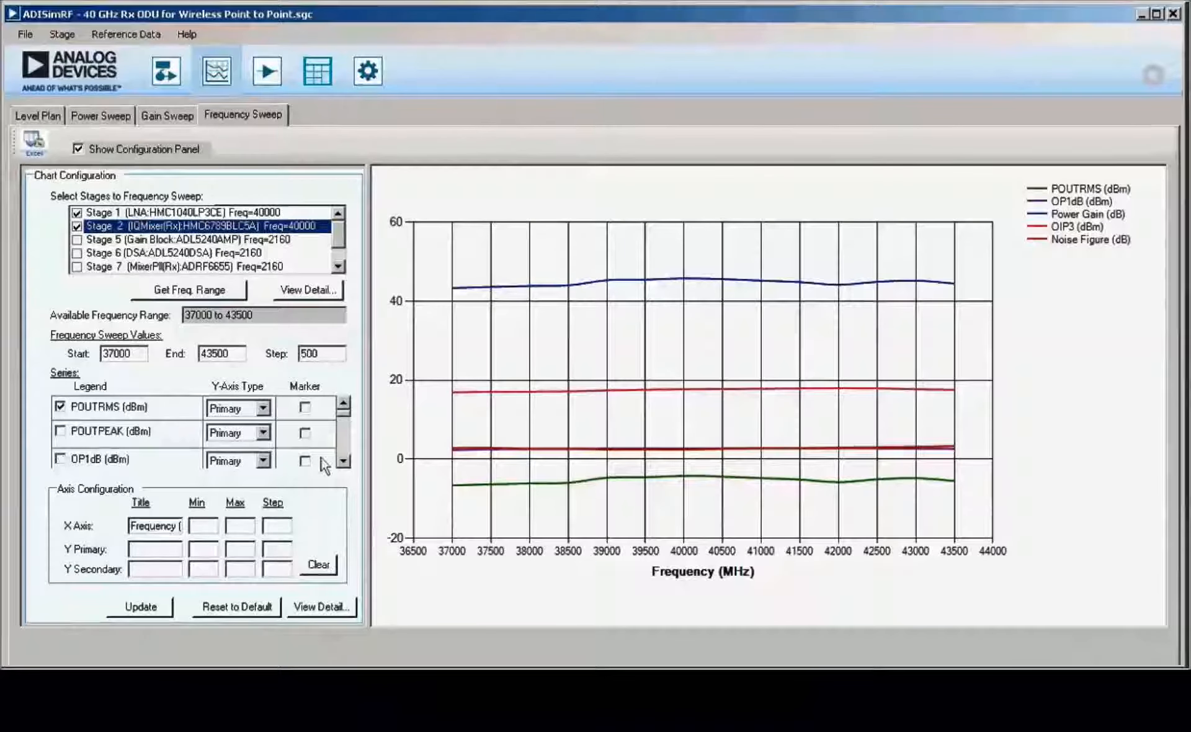
click(344, 461)
click(342, 461)
click(342, 461)
click(341, 459)
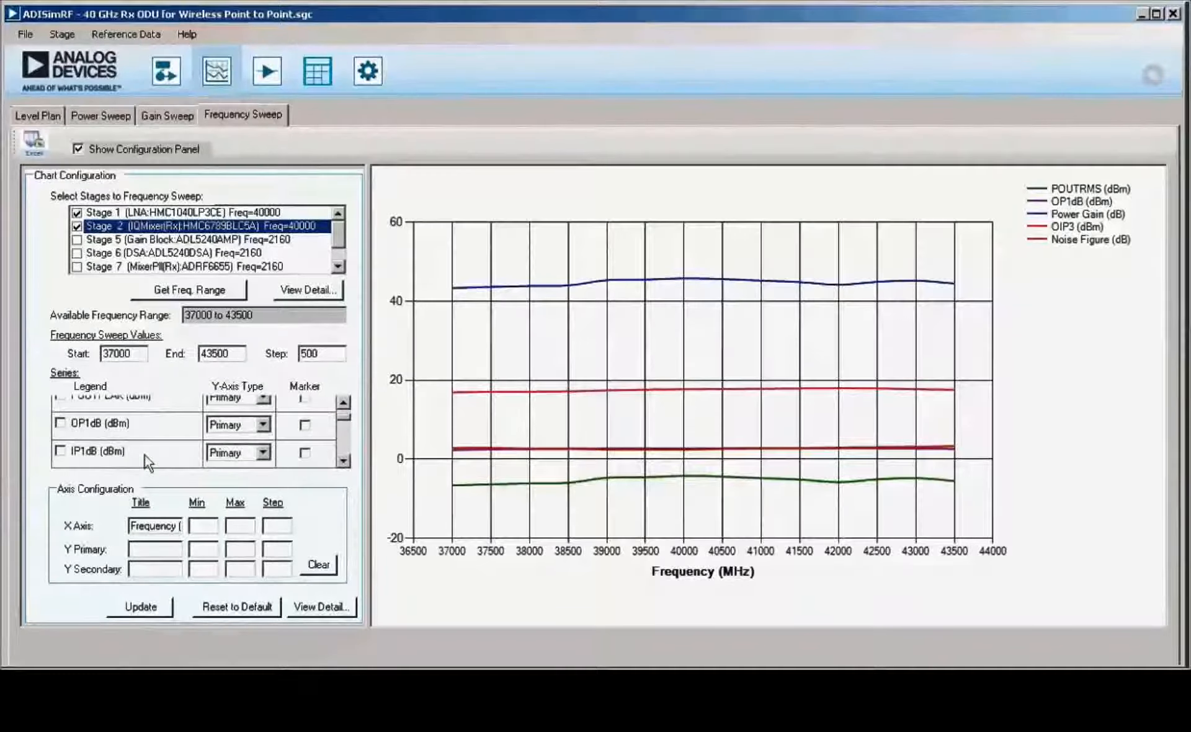
click(142, 606)
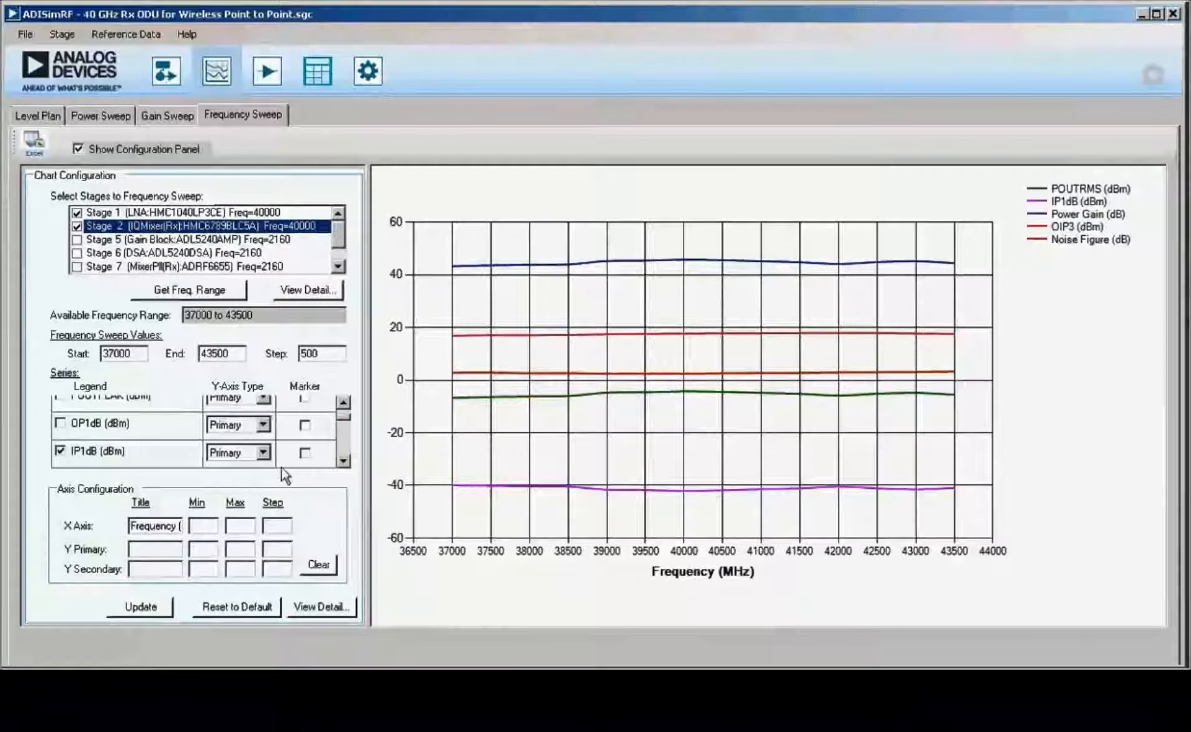
Plot the IP1dB series on the secondary Y axis with markers and refresh the chart
click(263, 452)
click(234, 480)
click(305, 453)
click(149, 609)
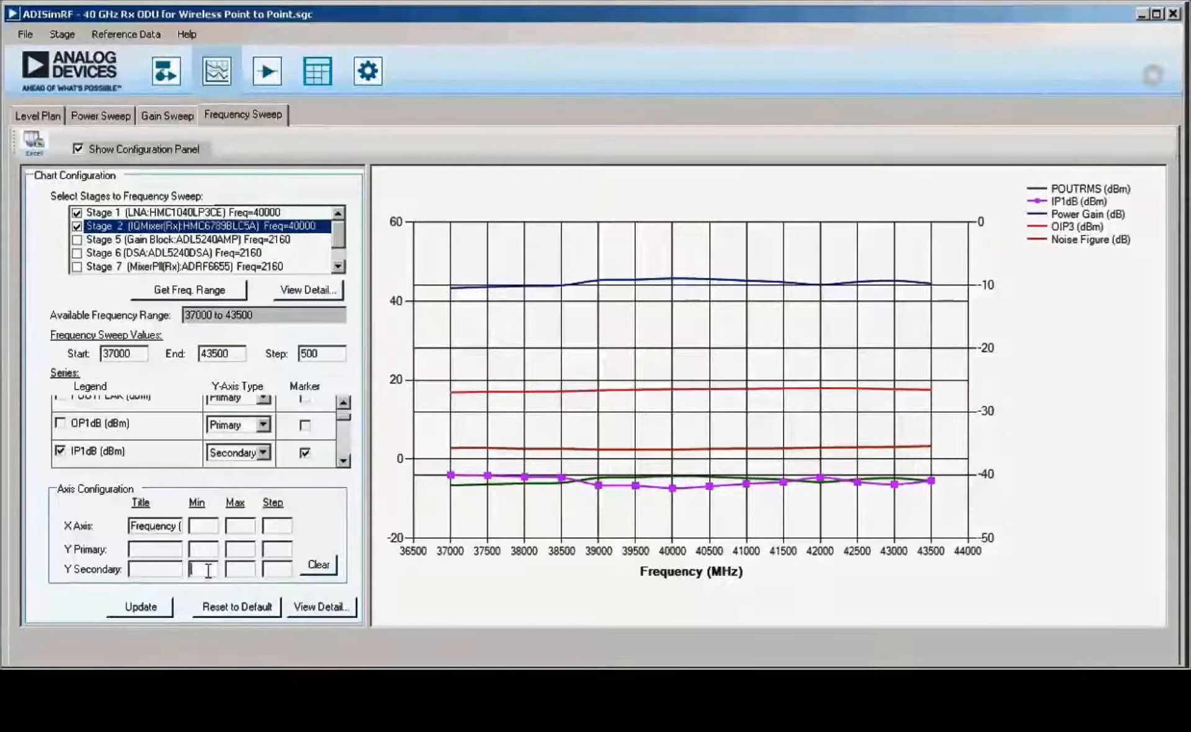
Scale the secondary Y axis from -50 to -10 with a step of 10 and refresh the chart
text(50)
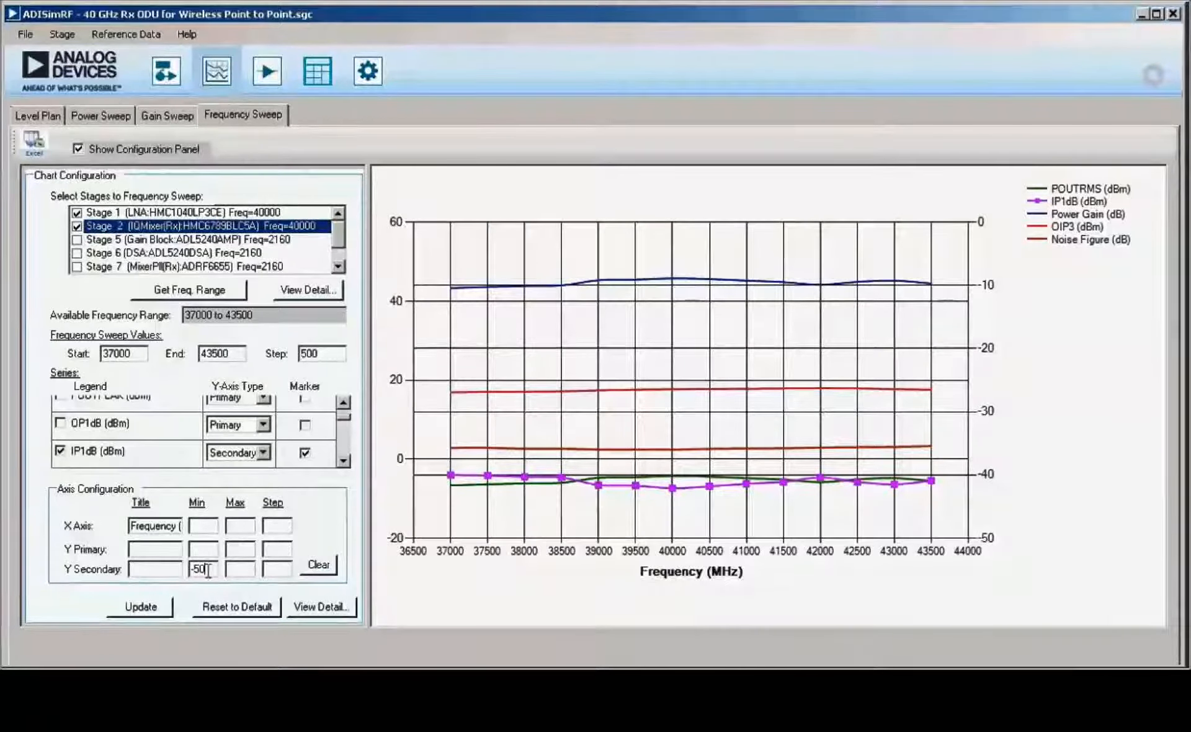
click(234, 568)
text(-1)
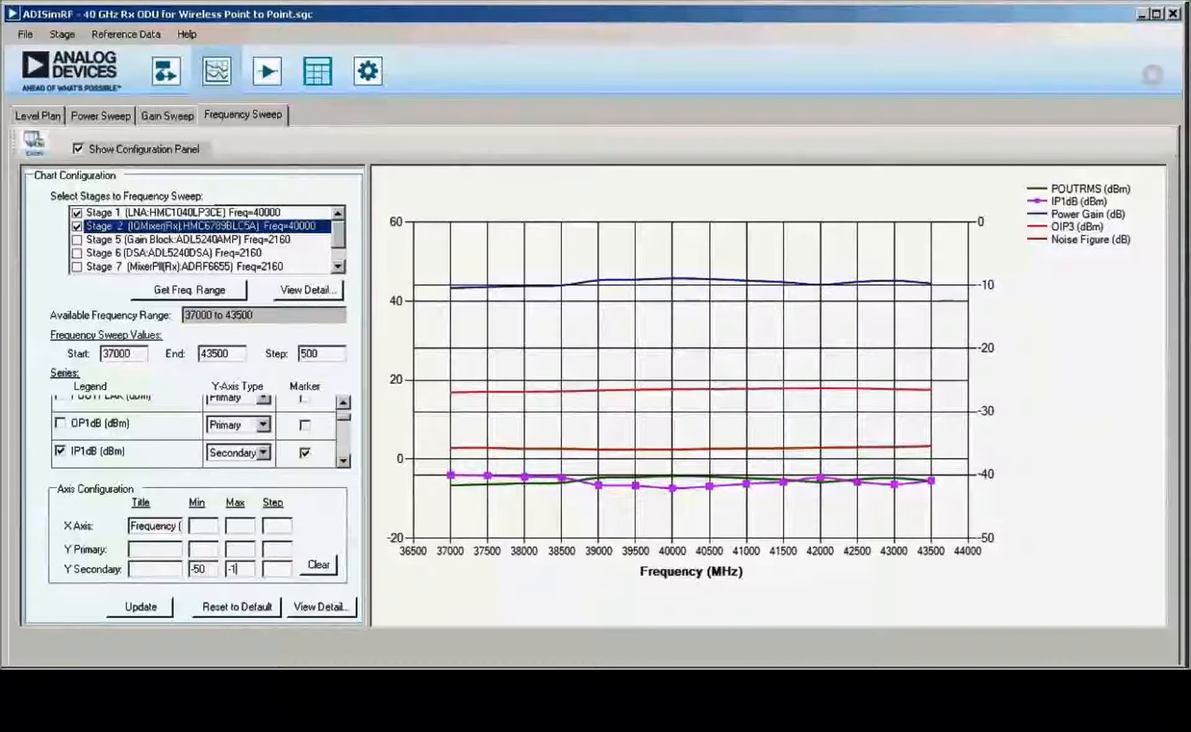
text(0)
key(Tab)
text(10)
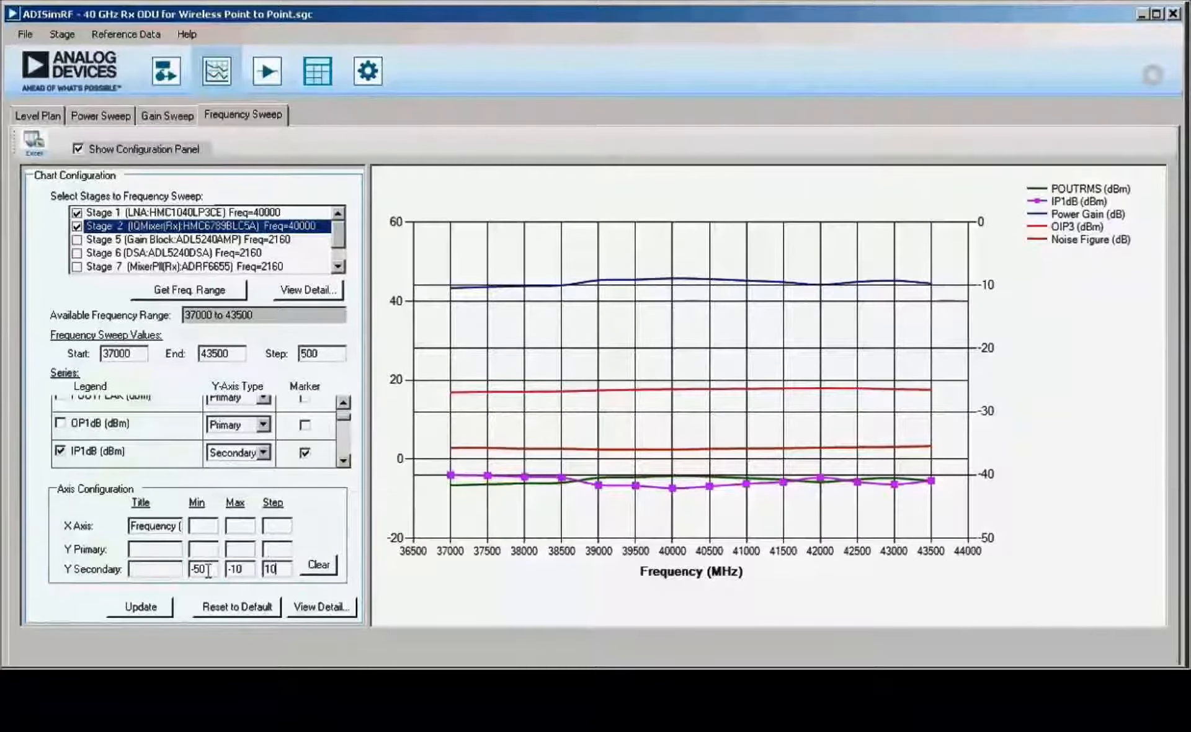
click(156, 616)
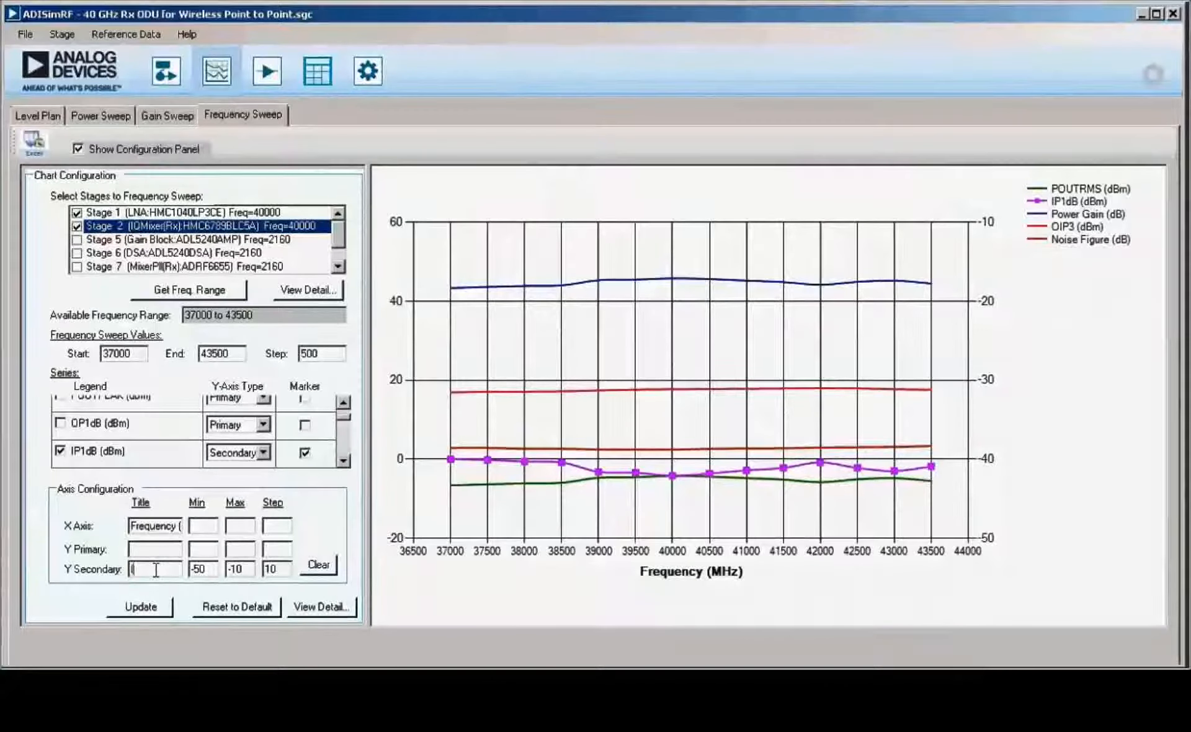
Title the secondary Y axis "IP1dB (dBm)" and refresh the chart
text(IP1)
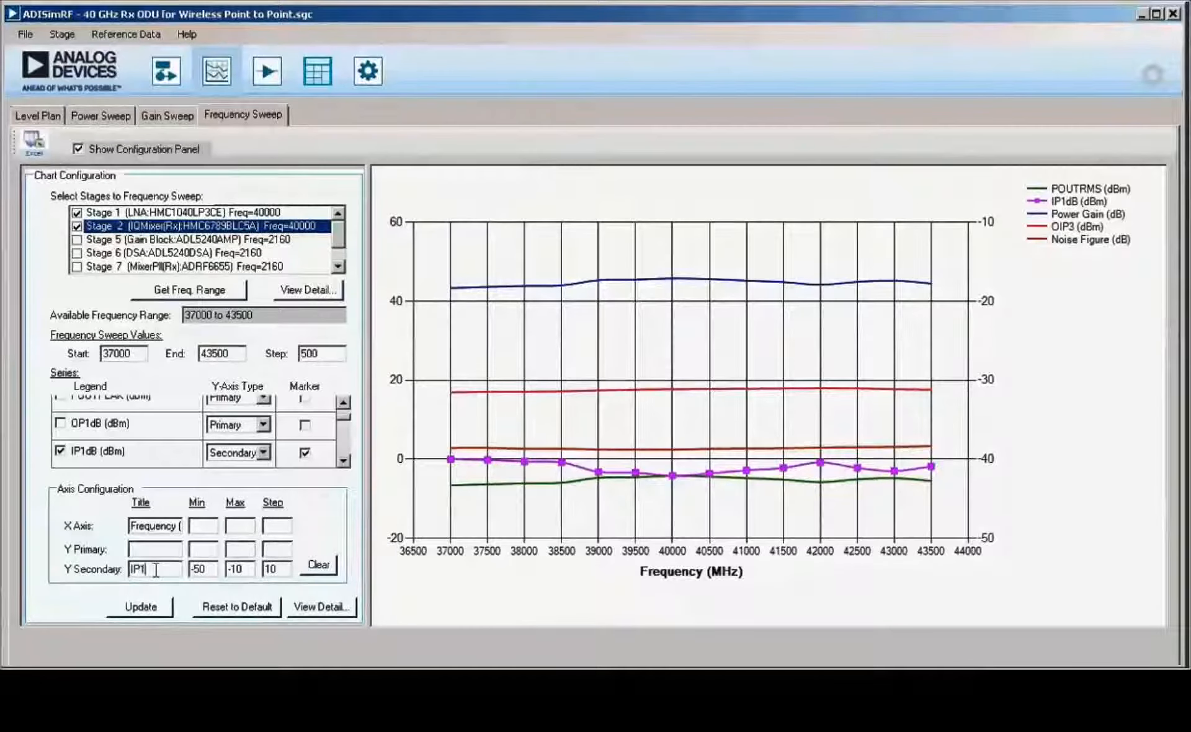
text(dB (dBm))
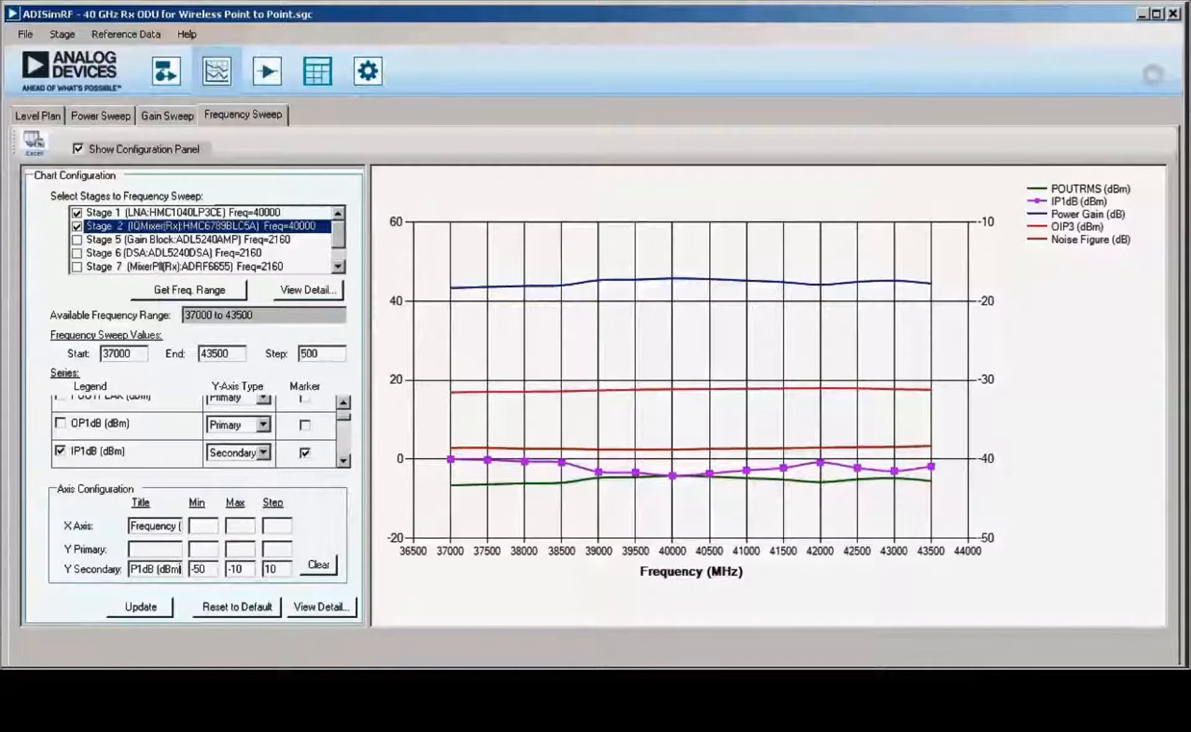
click(124, 608)
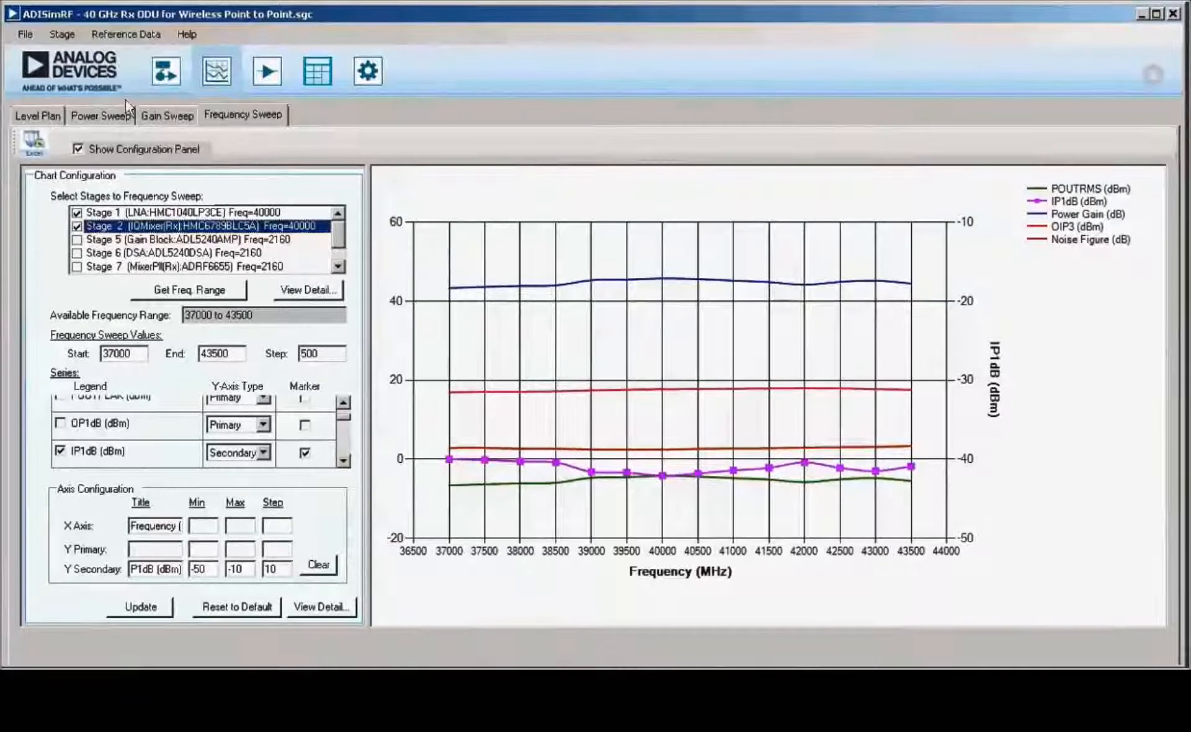
Review the variable-gain stages in the signal chain and plot a gain sweep for Stage 9 (VGA:AD8368)
click(164, 73)
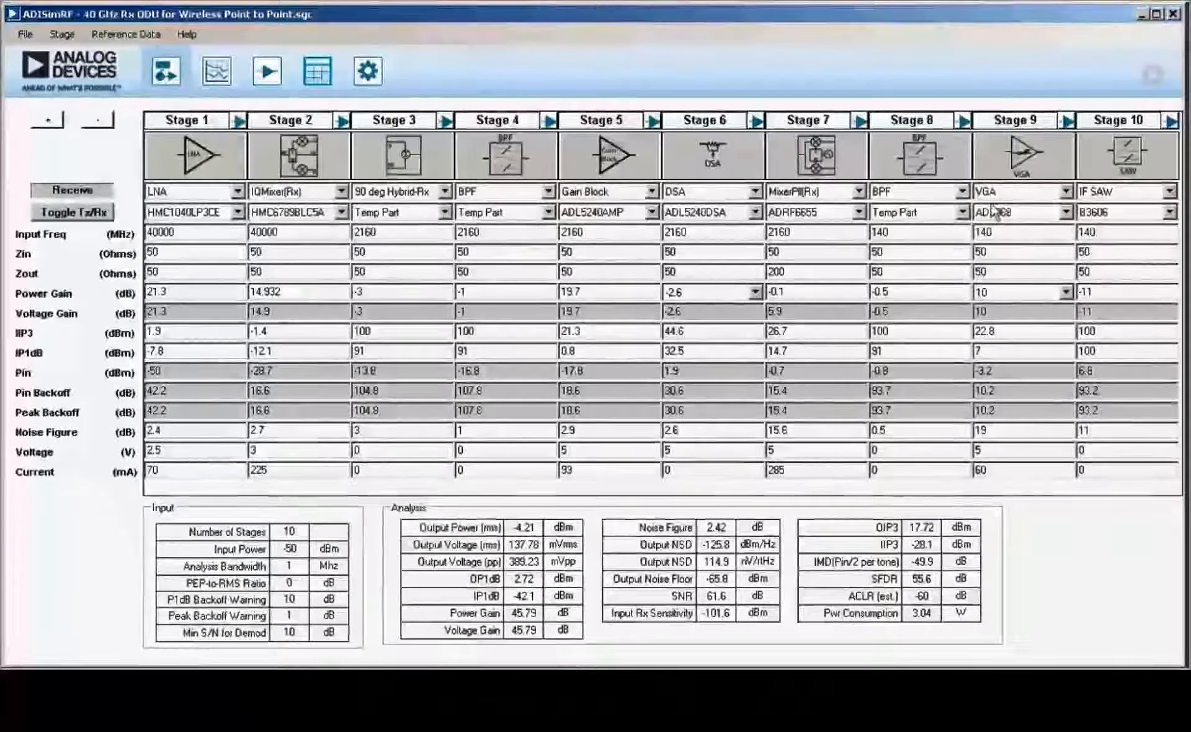
click(217, 72)
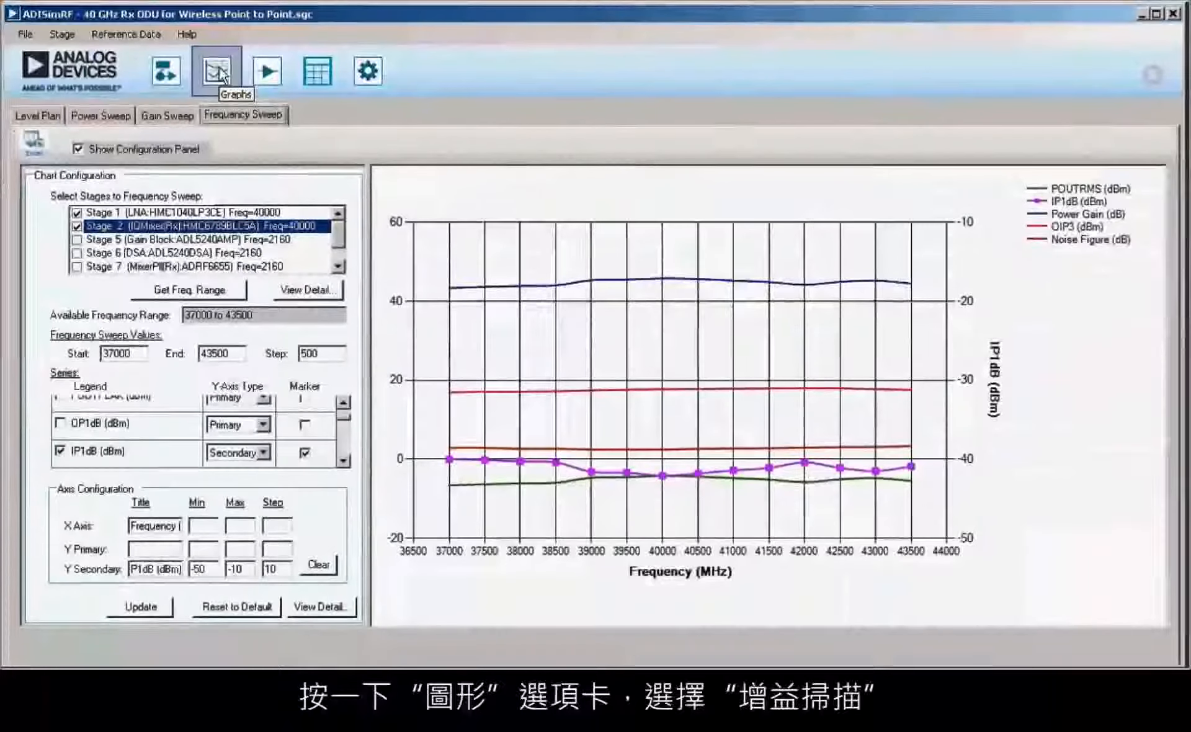
click(161, 116)
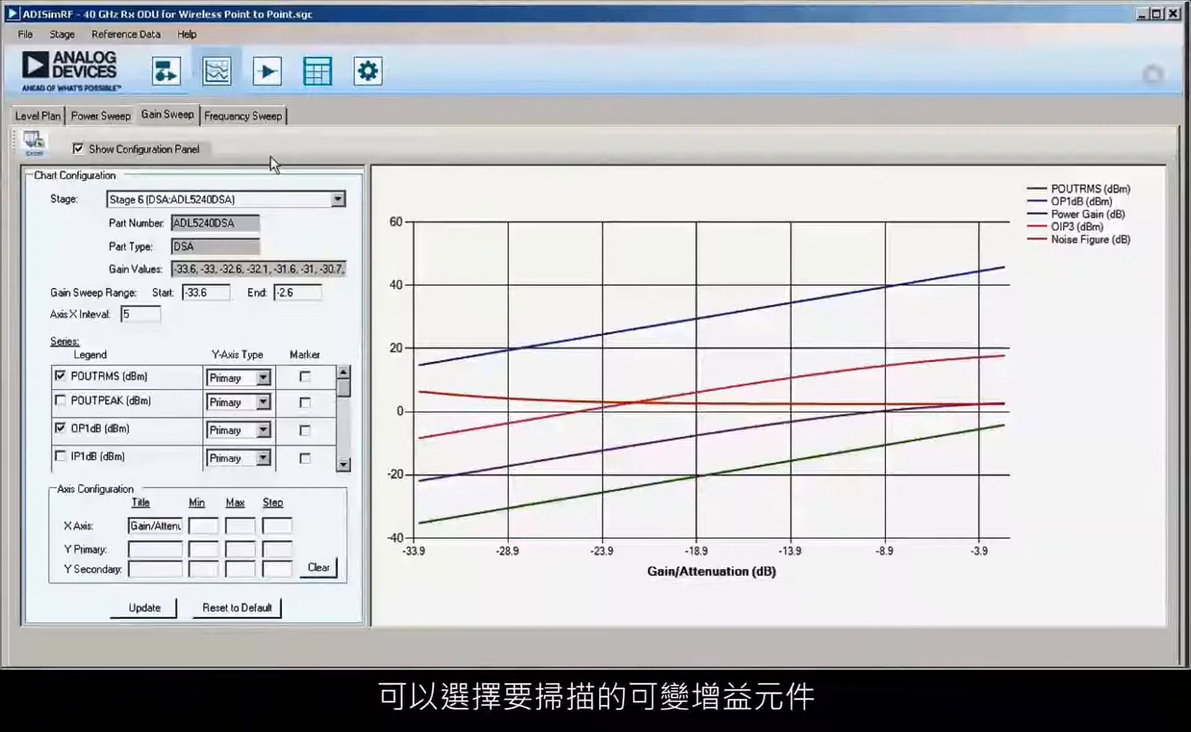
click(337, 199)
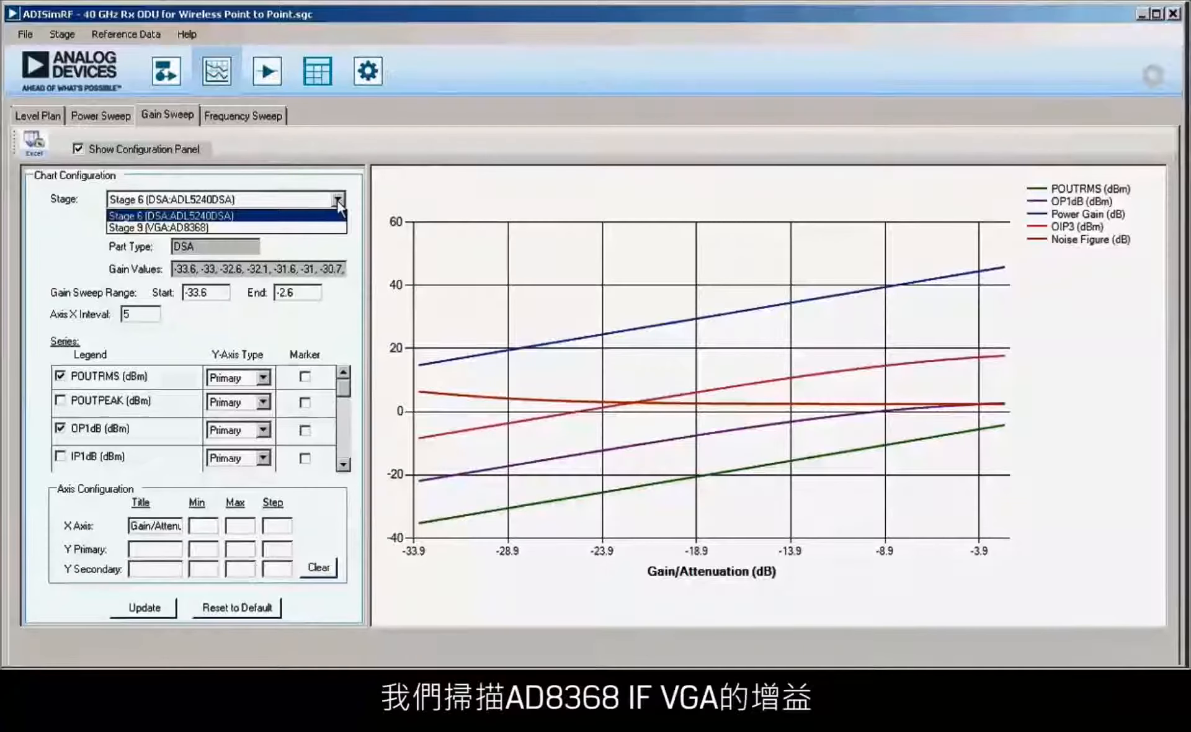
click(255, 229)
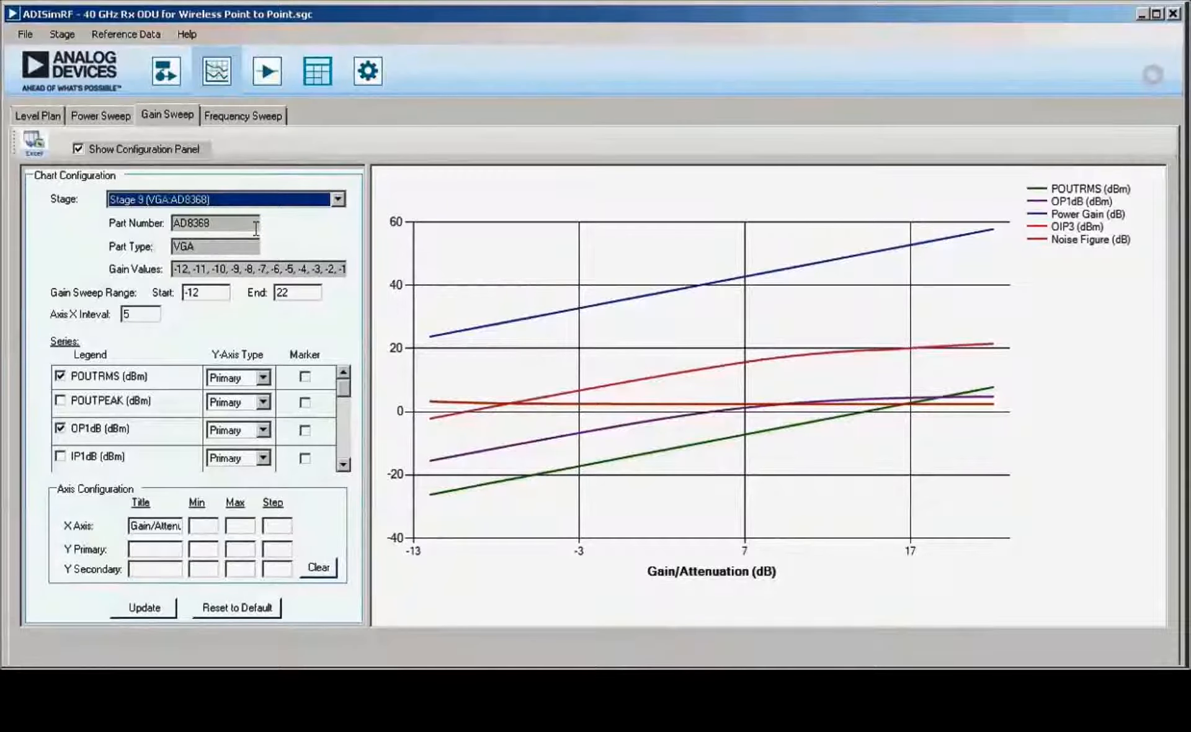
Examine the power sweep chart and the level plan's POUTRMS, OP1dB and OIP3 curves across the stages
click(102, 115)
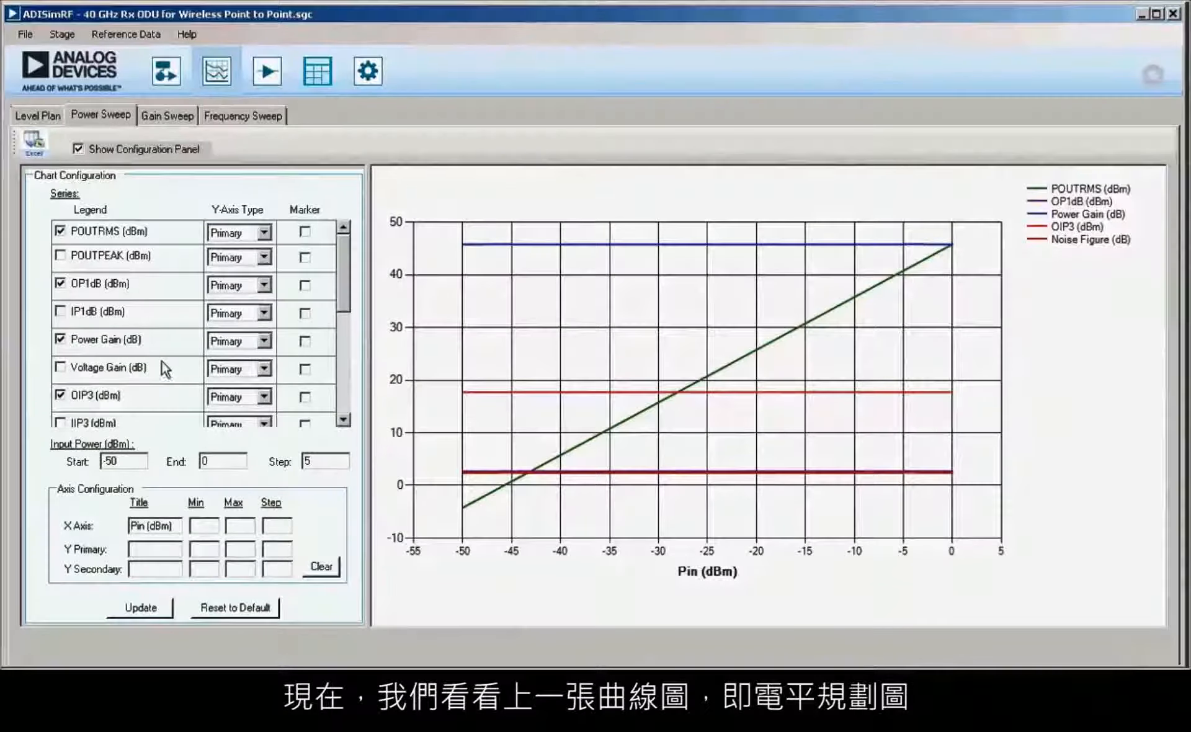
click(39, 110)
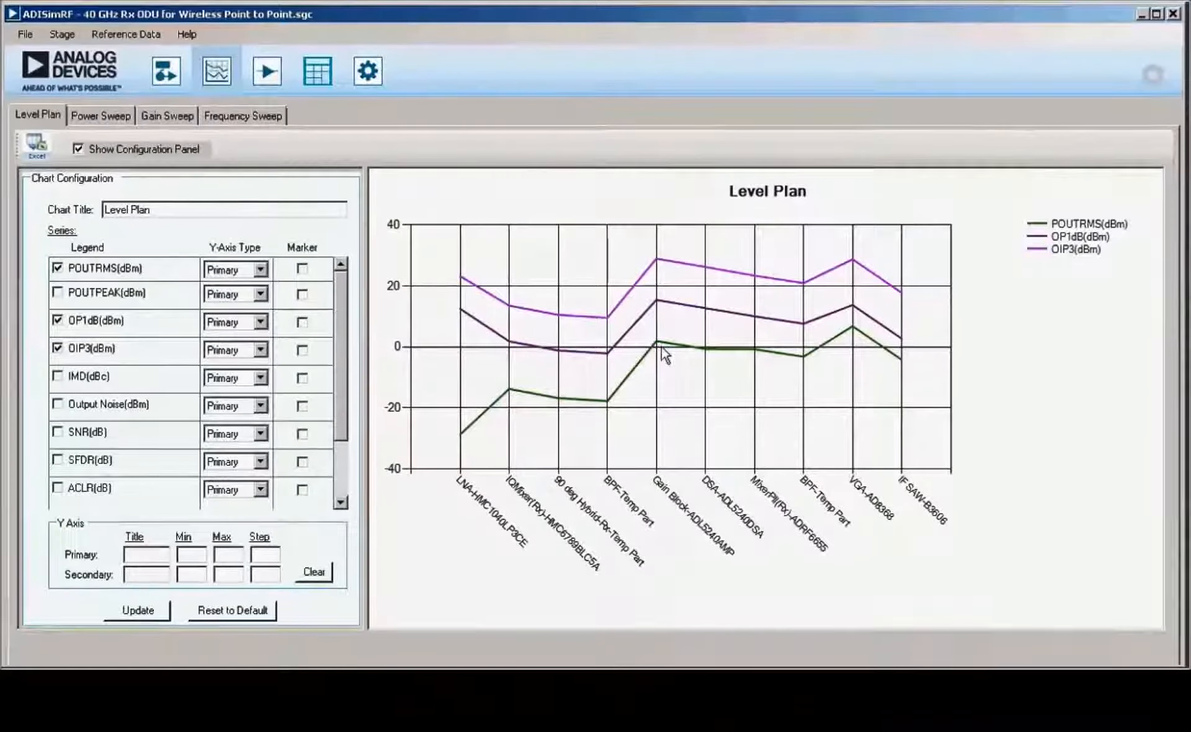
mouse_move(661, 347)
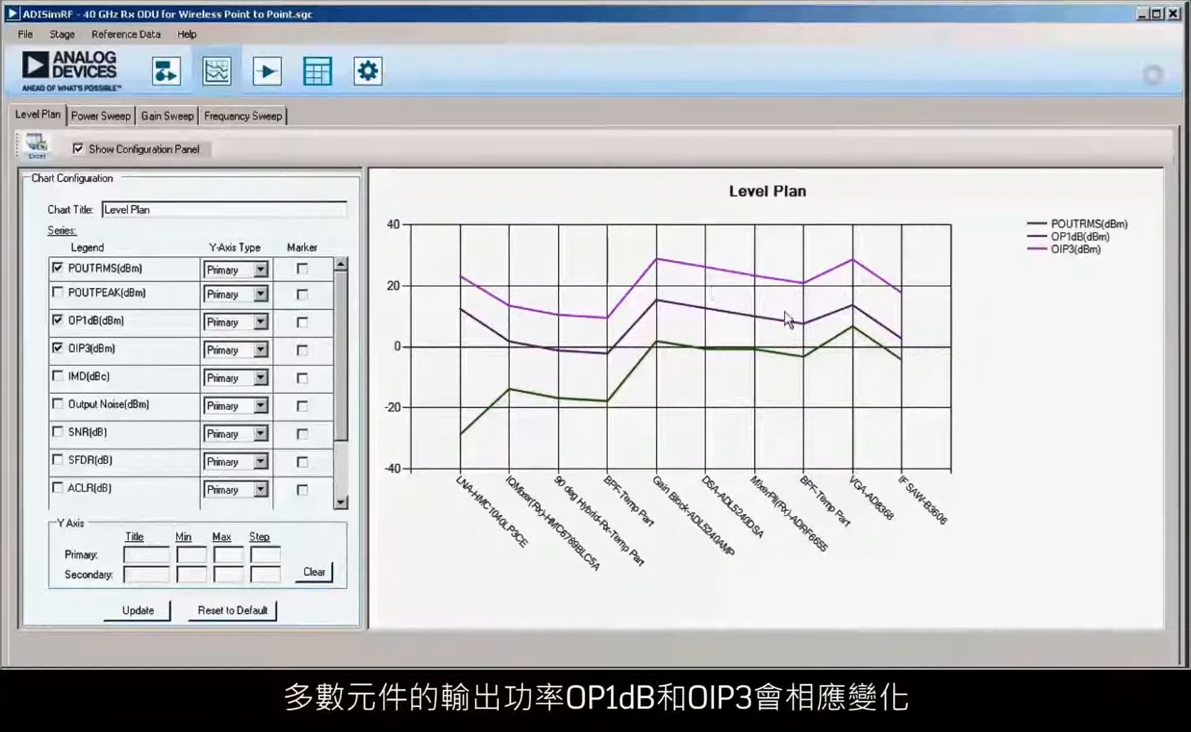
mouse_move(823, 317)
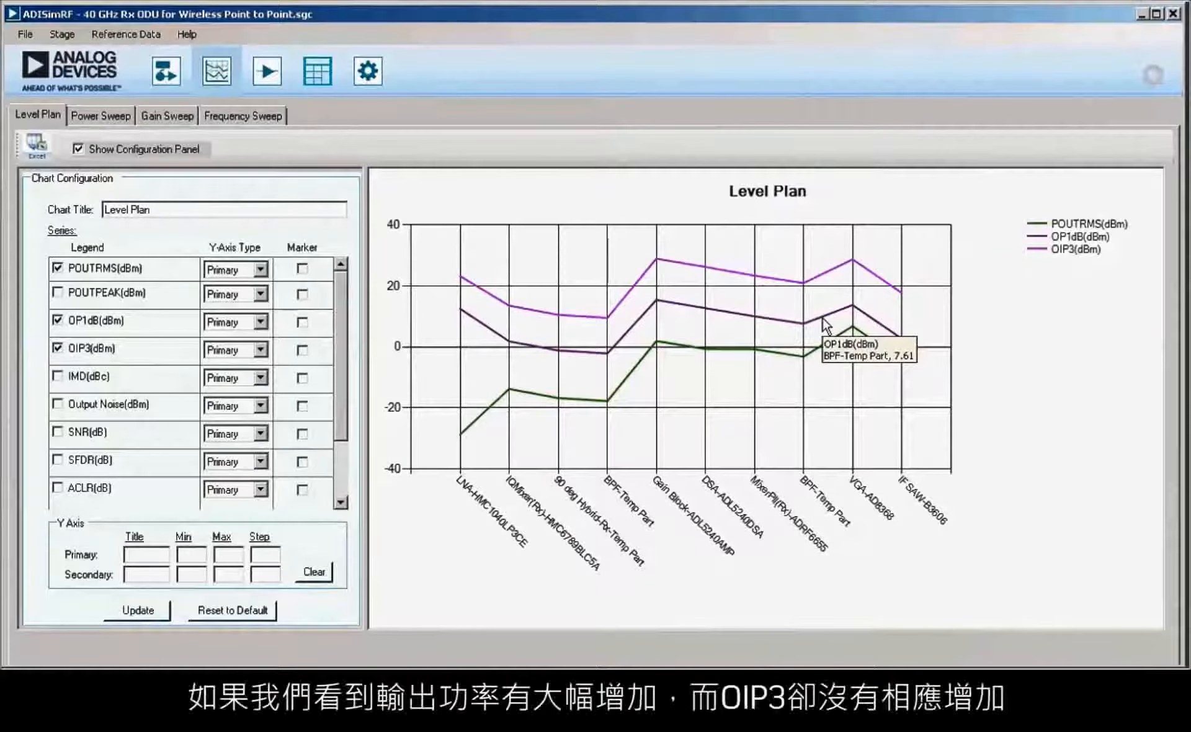